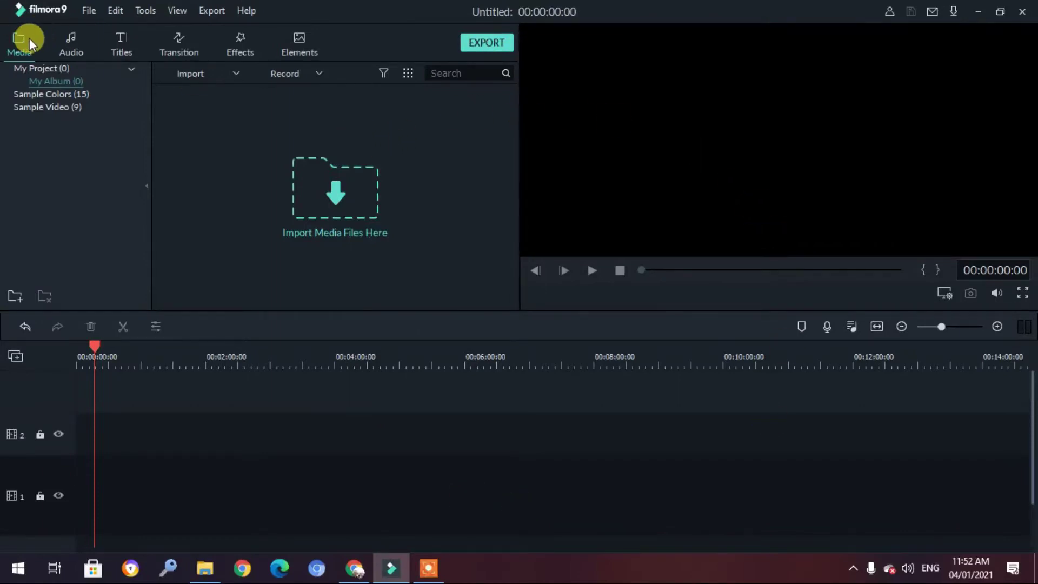
pyautogui.click(70, 41)
pyautogui.click(123, 44)
pyautogui.click(174, 41)
pyautogui.click(249, 47)
pyautogui.click(297, 40)
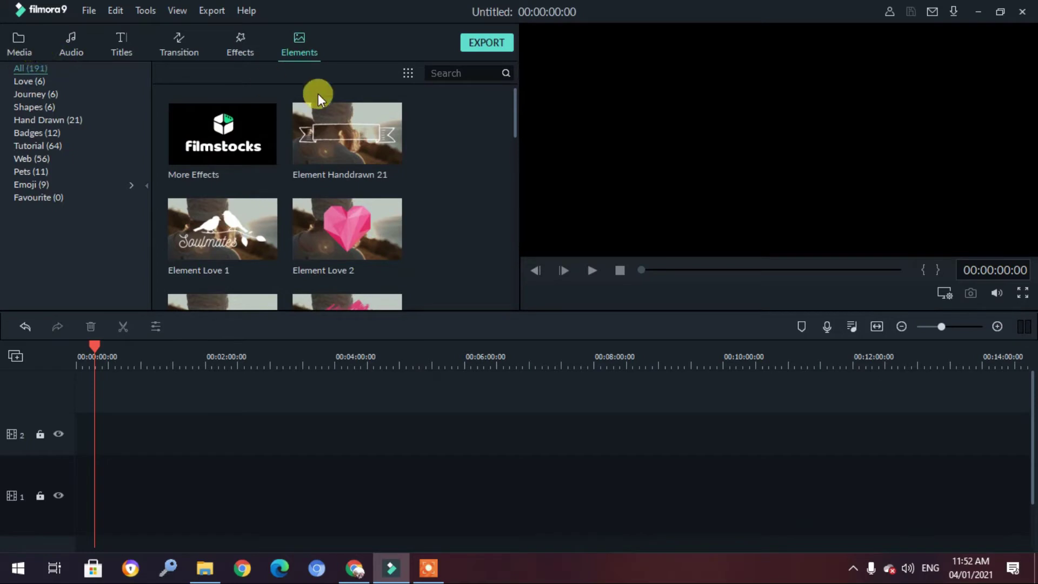
pyautogui.click(19, 42)
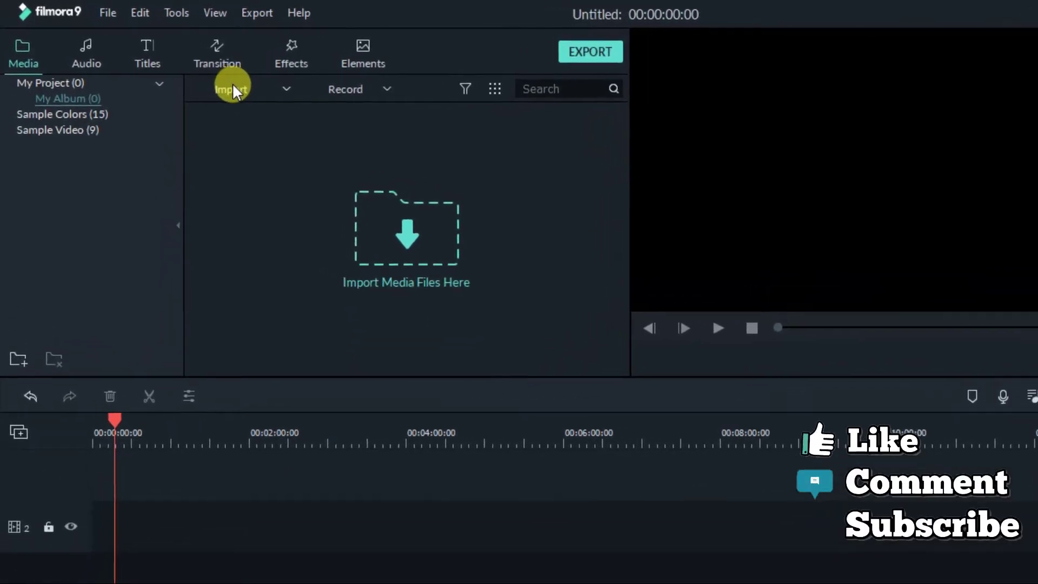
# Import the media files notification bell and sample video from the SAMPLE folder on the Desktop
pyautogui.click(221, 85)
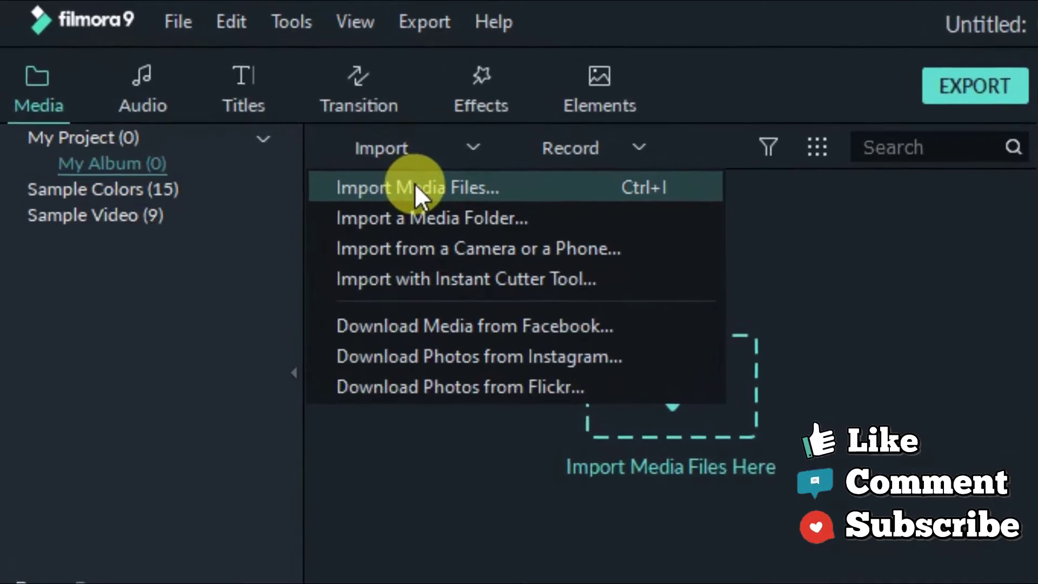
pyautogui.click(386, 174)
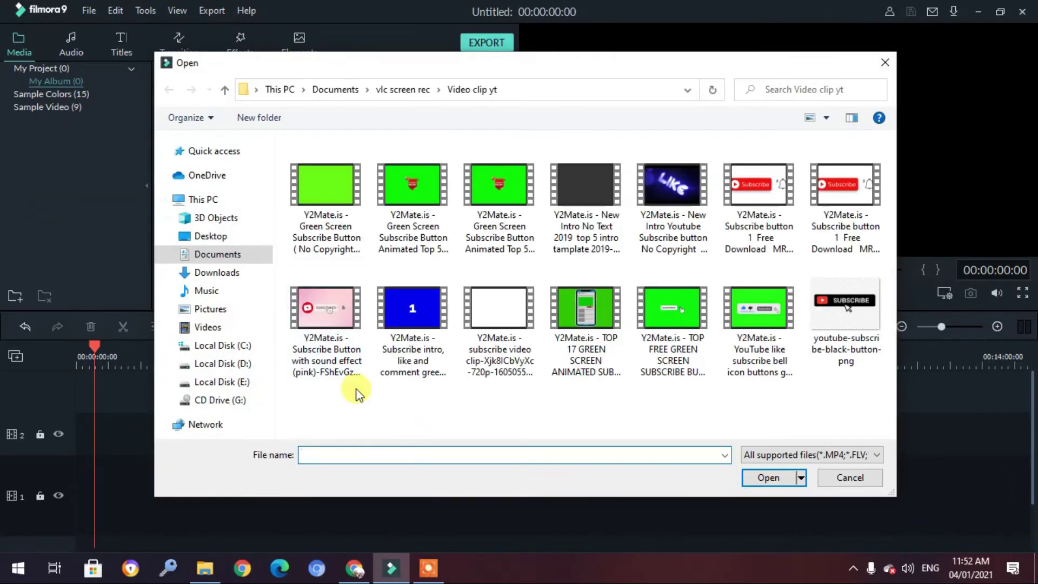
pyautogui.click(234, 238)
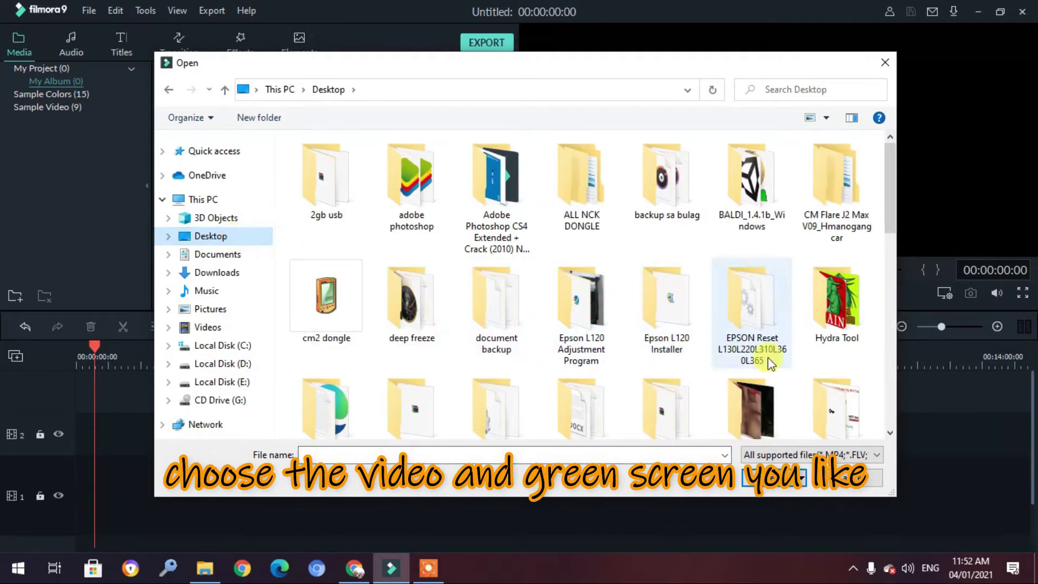
pyautogui.moveTo(891, 197); pyautogui.dragTo(891, 273)
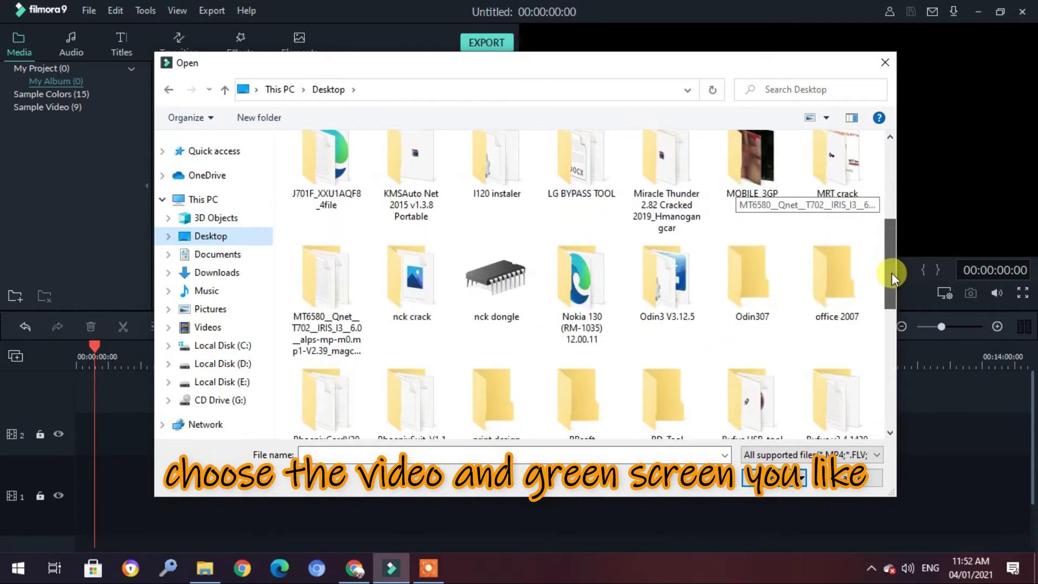
pyautogui.click(595, 296)
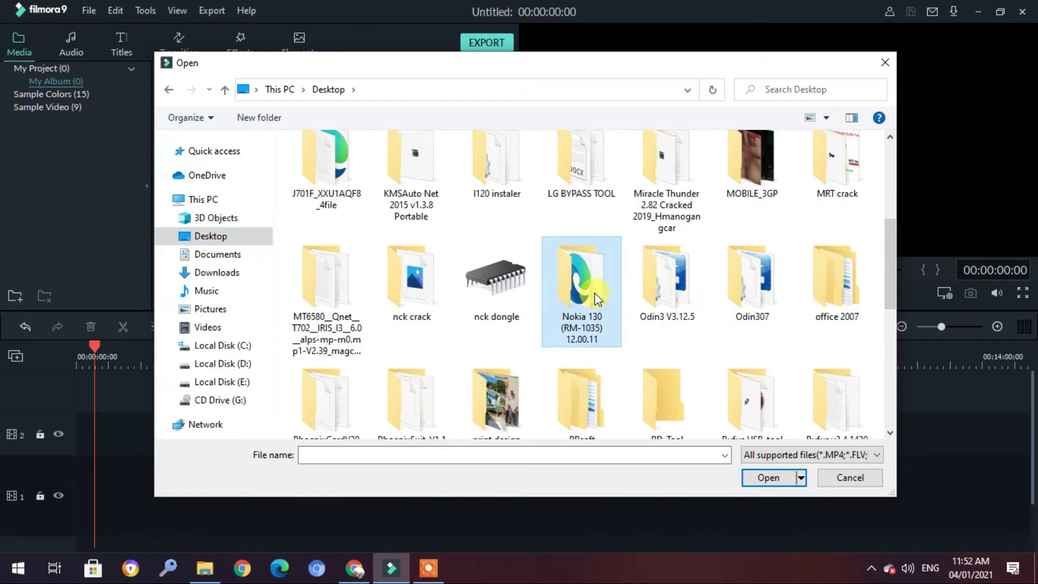
pyautogui.scroll(-5, 594, 297)
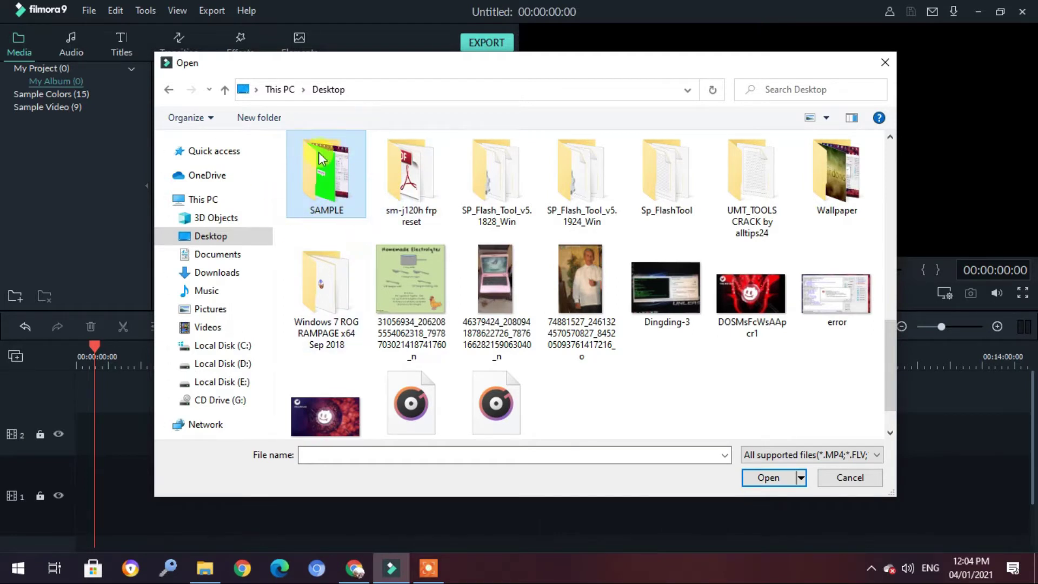
pyautogui.doubleClick(320, 173)
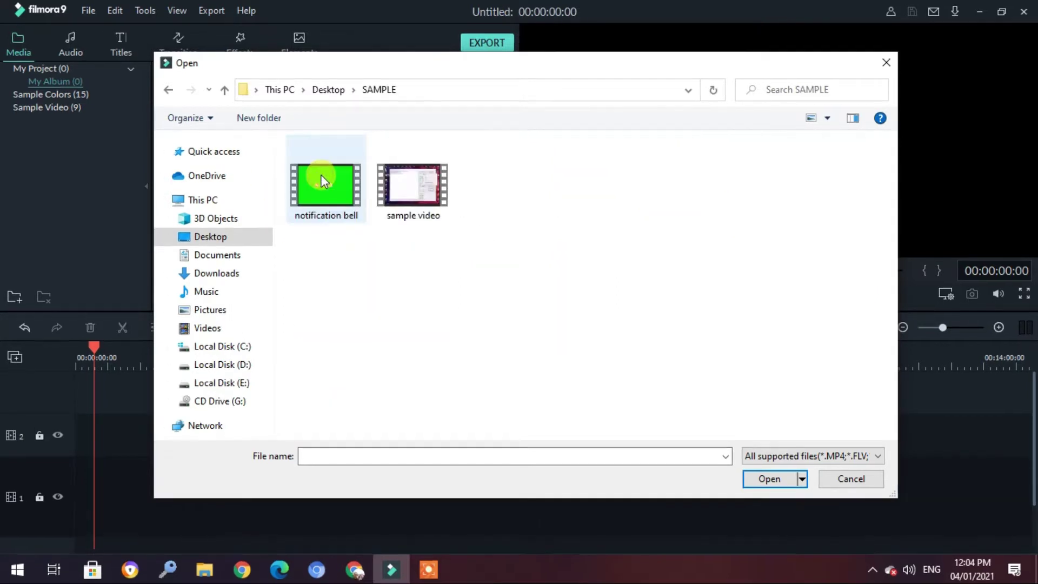
pyautogui.click(403, 187)
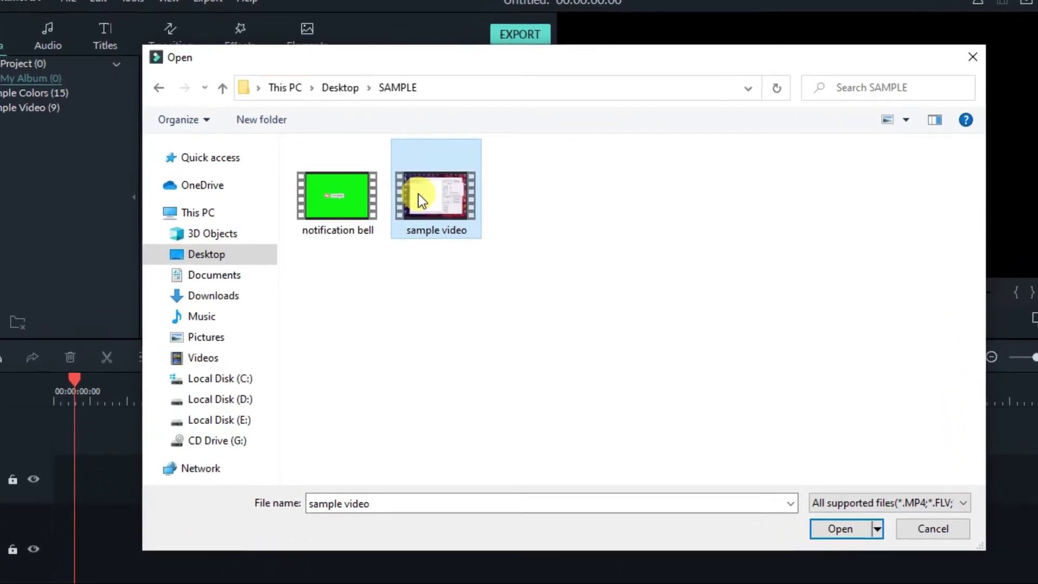
pyautogui.click(352, 197)
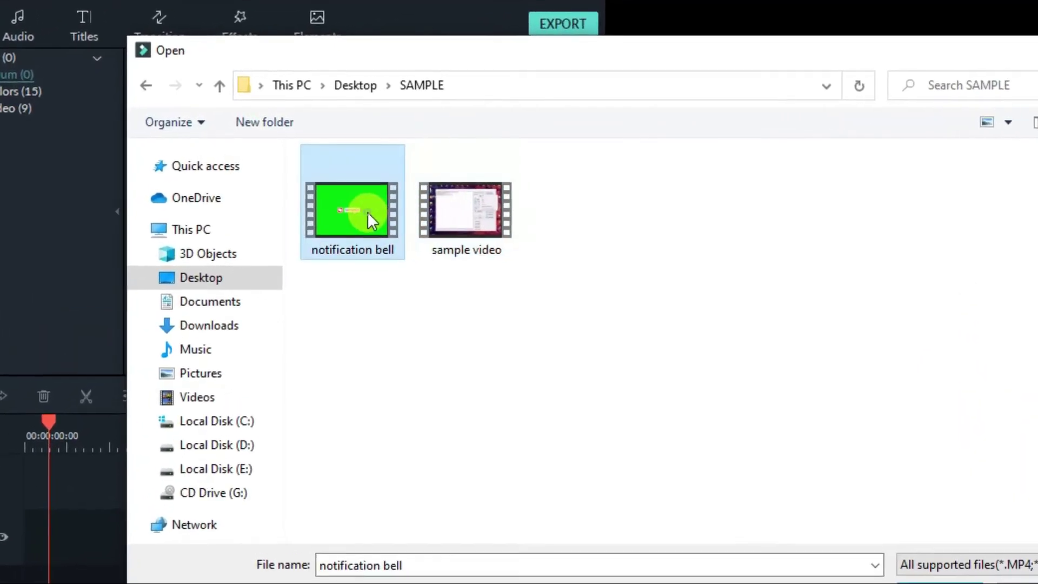
pyautogui.moveTo(637, 225); pyautogui.dragTo(349, 224)
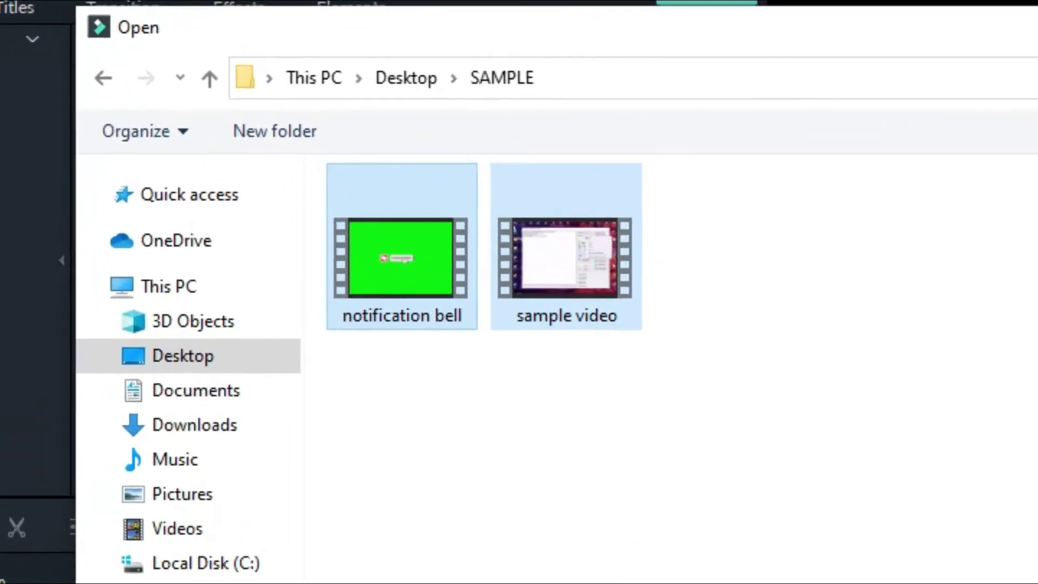
pyautogui.click(758, 482)
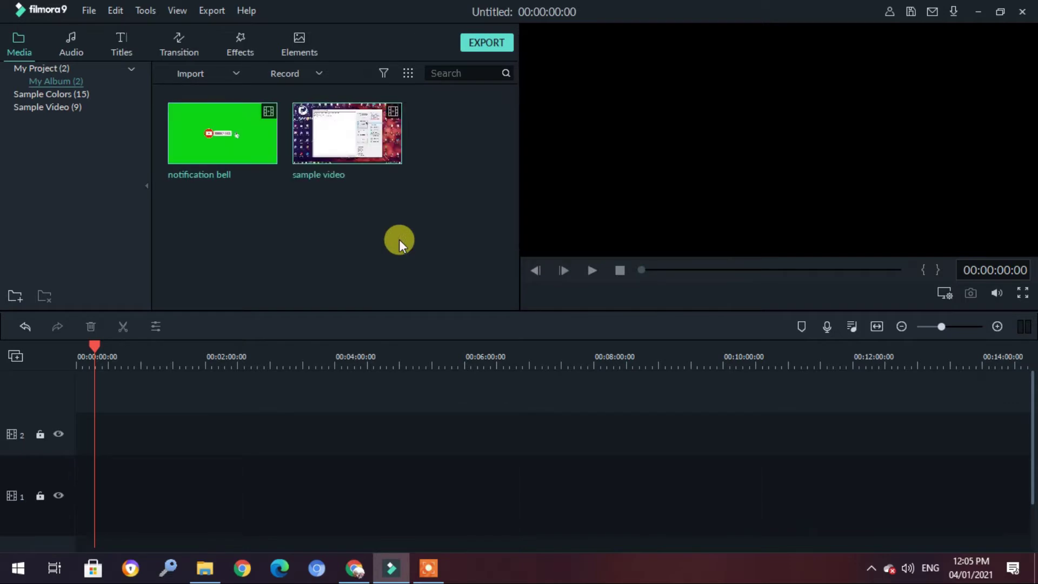
# Place the sample video at the start of video track 2 and play it from the beginning
pyautogui.moveTo(250, 134)
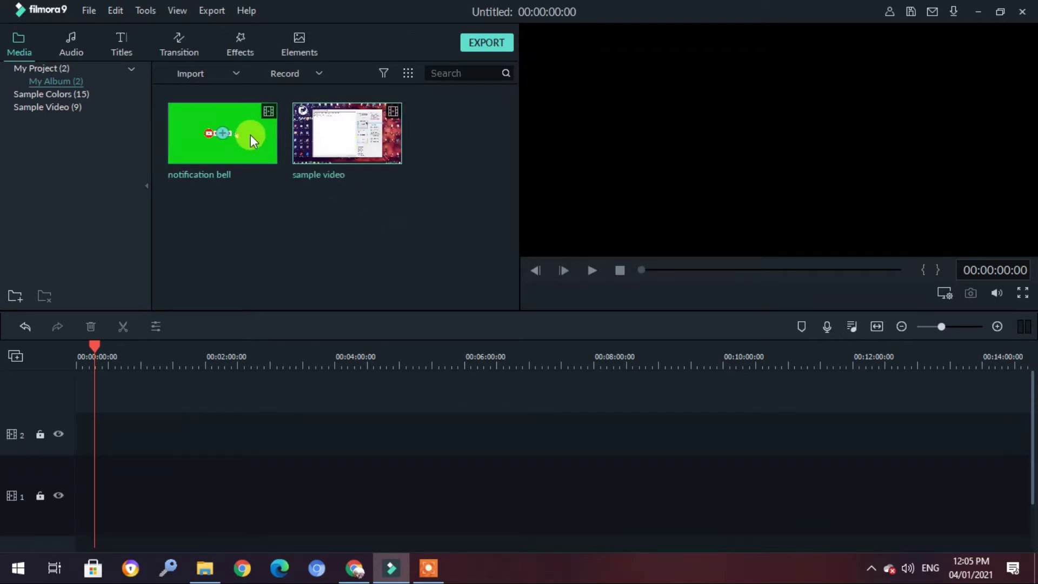
pyautogui.moveTo(311, 146); pyautogui.dragTo(50, 443)
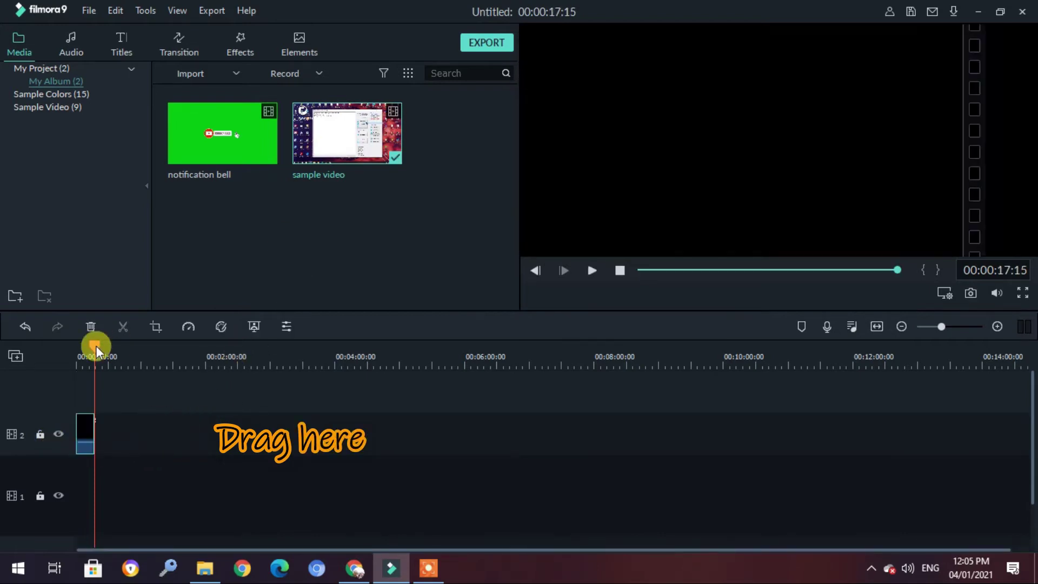
pyautogui.moveTo(96, 346); pyautogui.dragTo(50, 346)
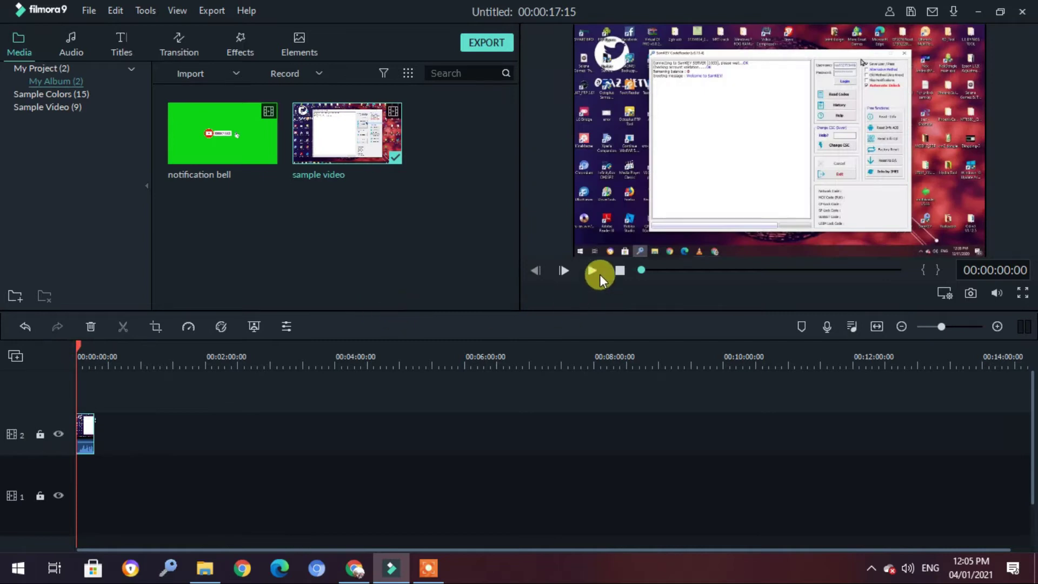
pyautogui.click(593, 270)
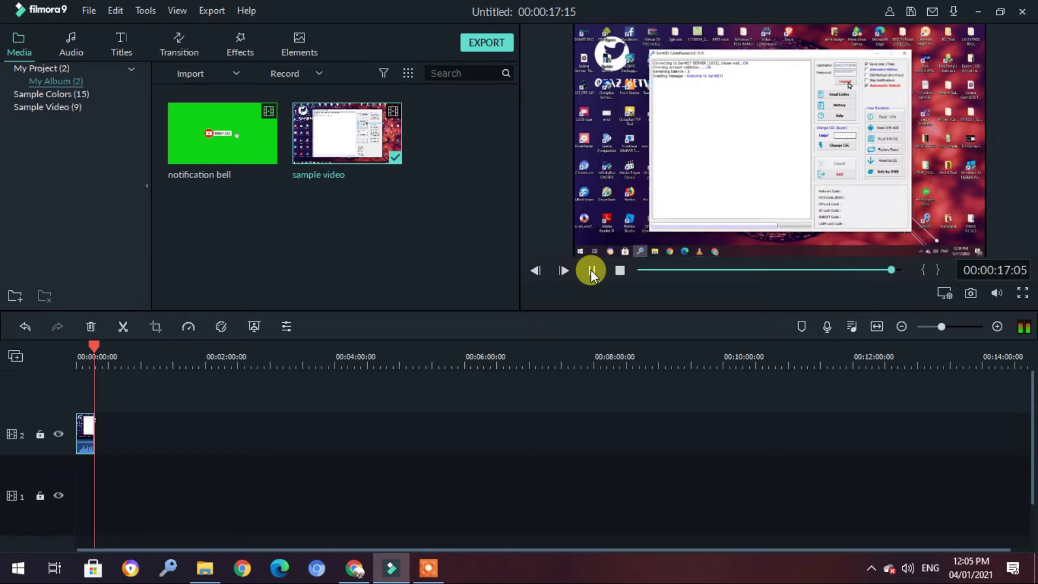
# Place the notification bell clip on a track above the sample video, slightly after its start, and play the project from the beginning
pyautogui.moveTo(268, 132)
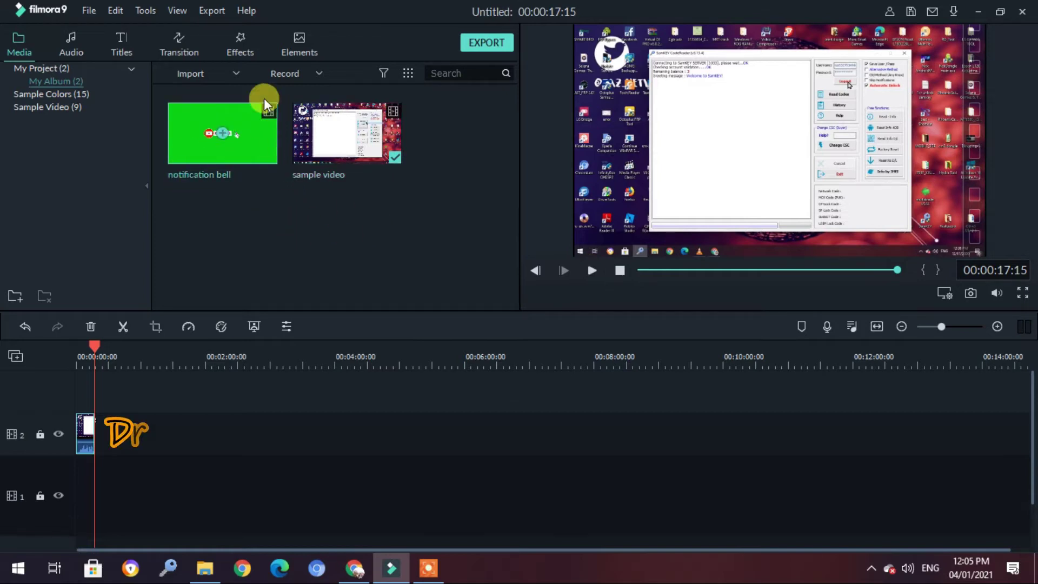
pyautogui.moveTo(252, 138); pyautogui.dragTo(87, 401)
pyautogui.moveTo(96, 345); pyautogui.dragTo(72, 349)
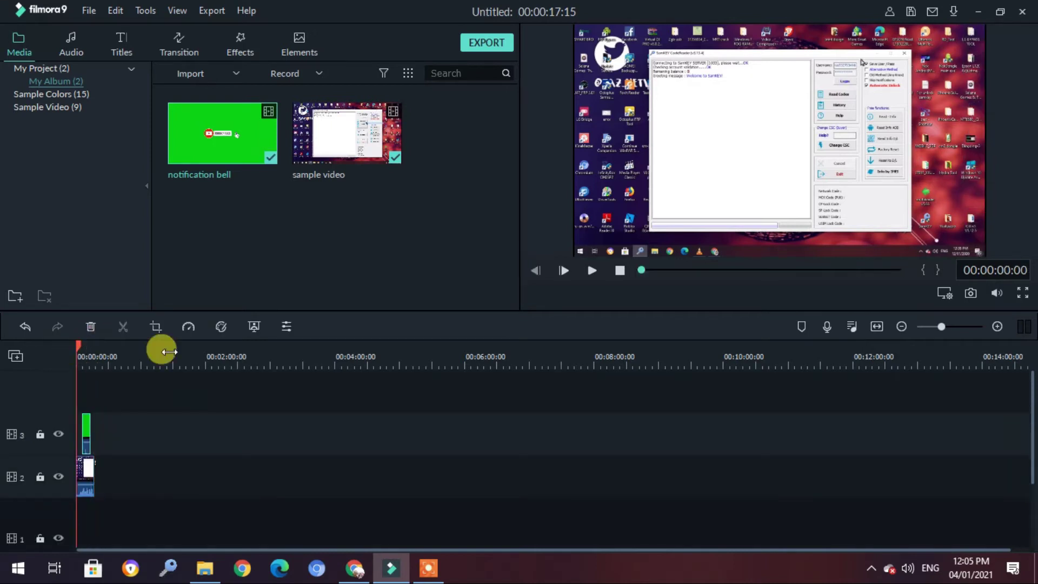
pyautogui.click(593, 270)
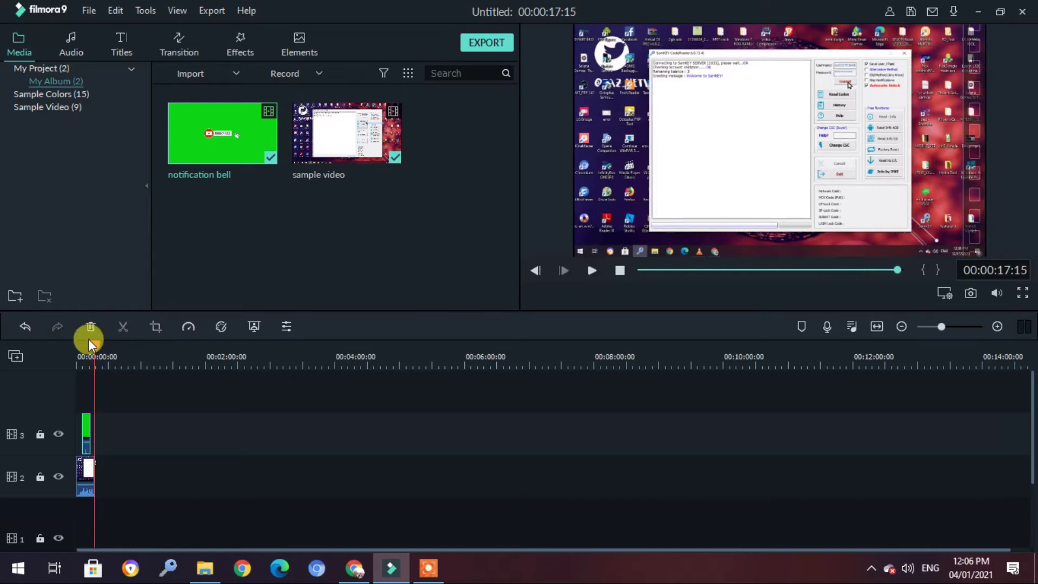
# Move the playhead to 00:00:10:14 and apply Chroma Key to the notification bell clip
pyautogui.moveTo(93, 345); pyautogui.dragTo(87, 346)
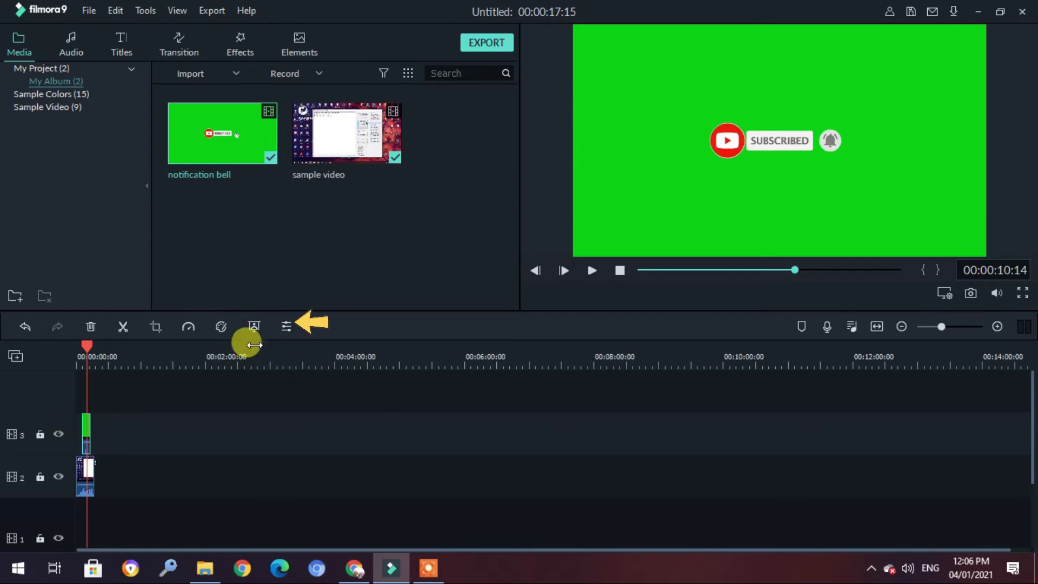
pyautogui.click(255, 327)
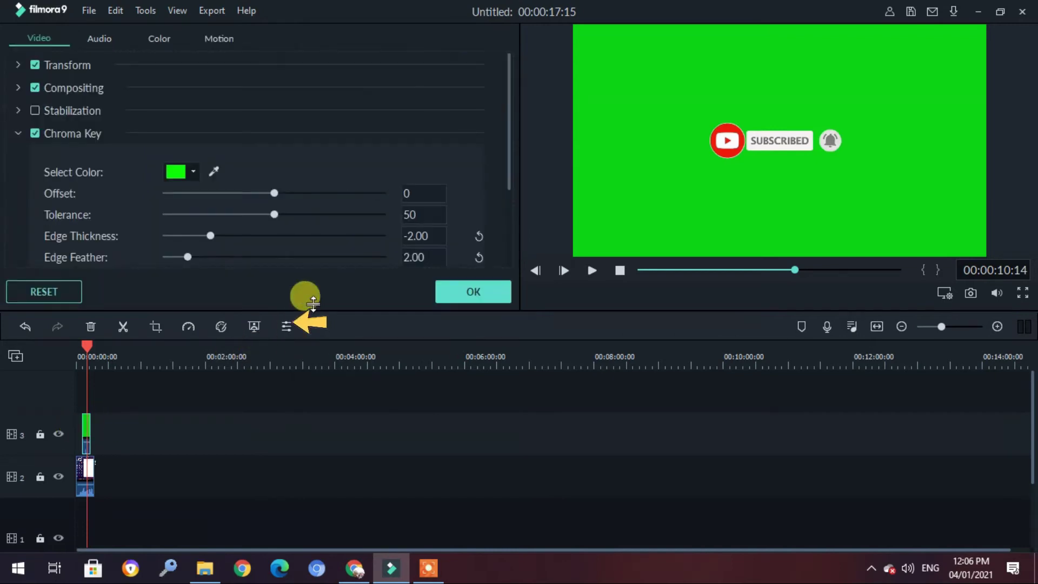
pyautogui.click(452, 294)
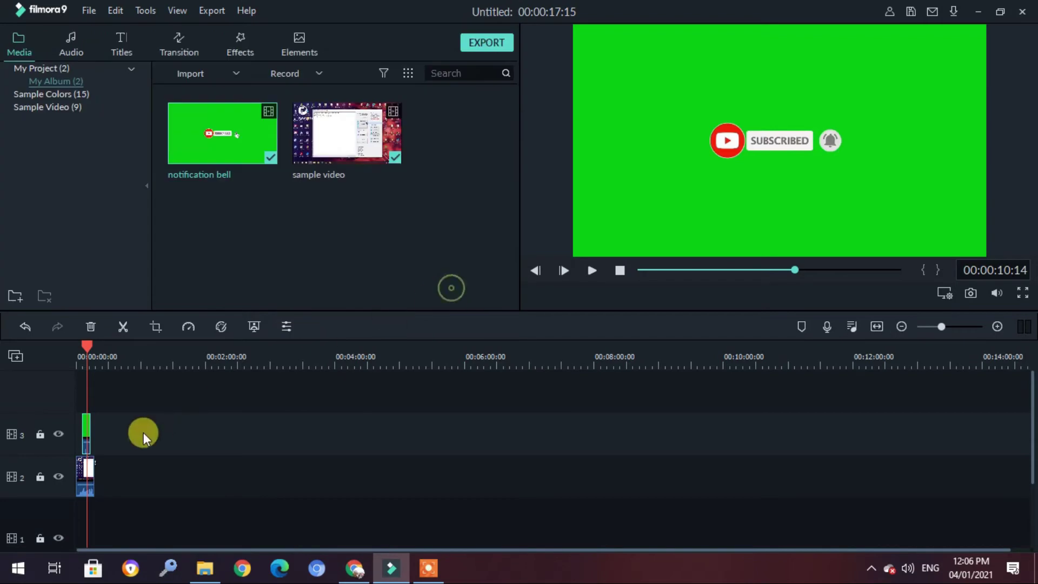
# Set both the Chroma Key offset and tolerance of the notification bell clip to 100
pyautogui.rightClick(88, 428)
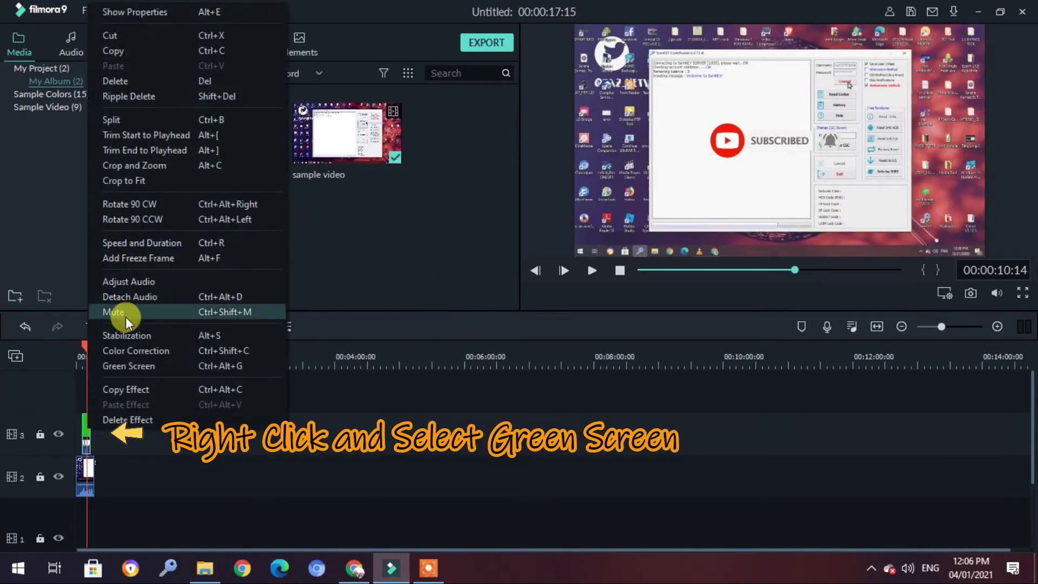
pyautogui.click(138, 365)
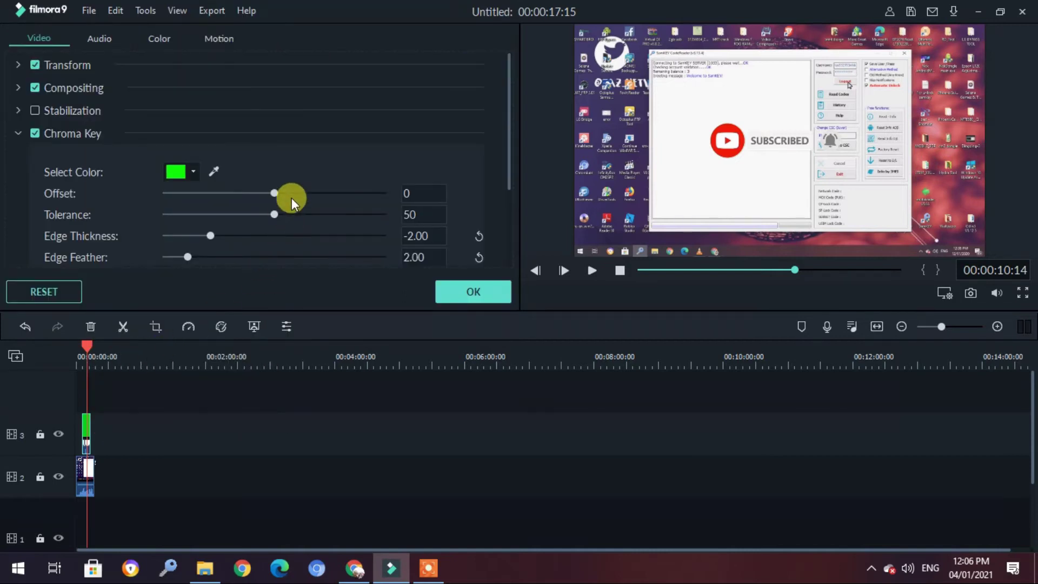
pyautogui.moveTo(277, 194); pyautogui.dragTo(428, 204)
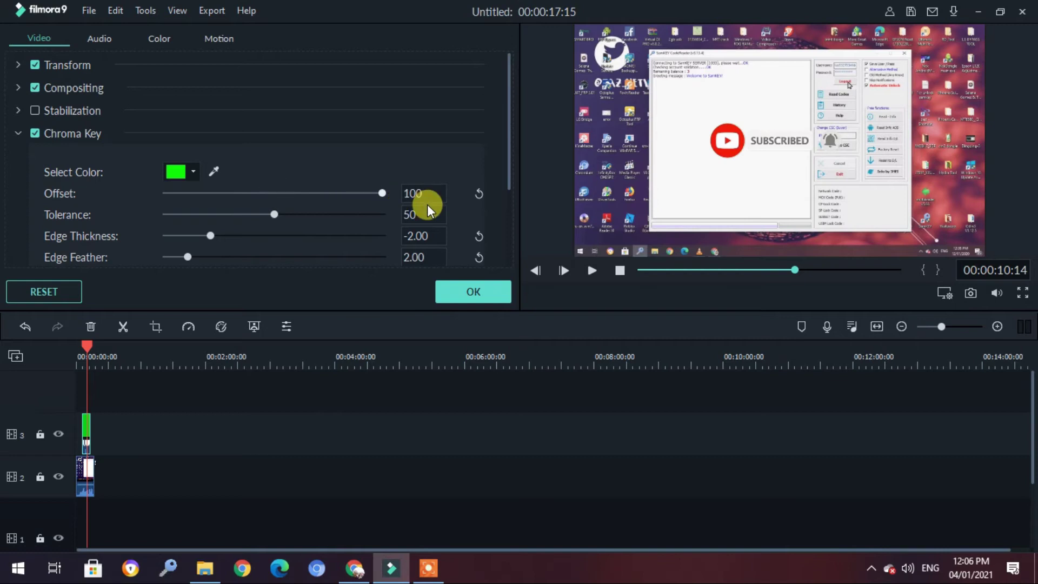
pyautogui.moveTo(277, 214); pyautogui.dragTo(419, 220)
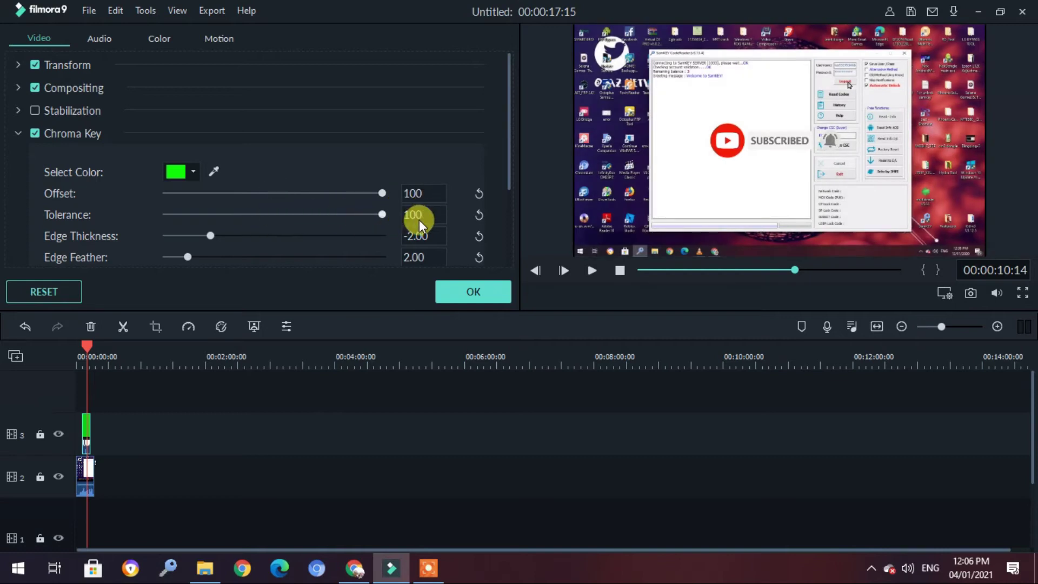
pyautogui.click(472, 296)
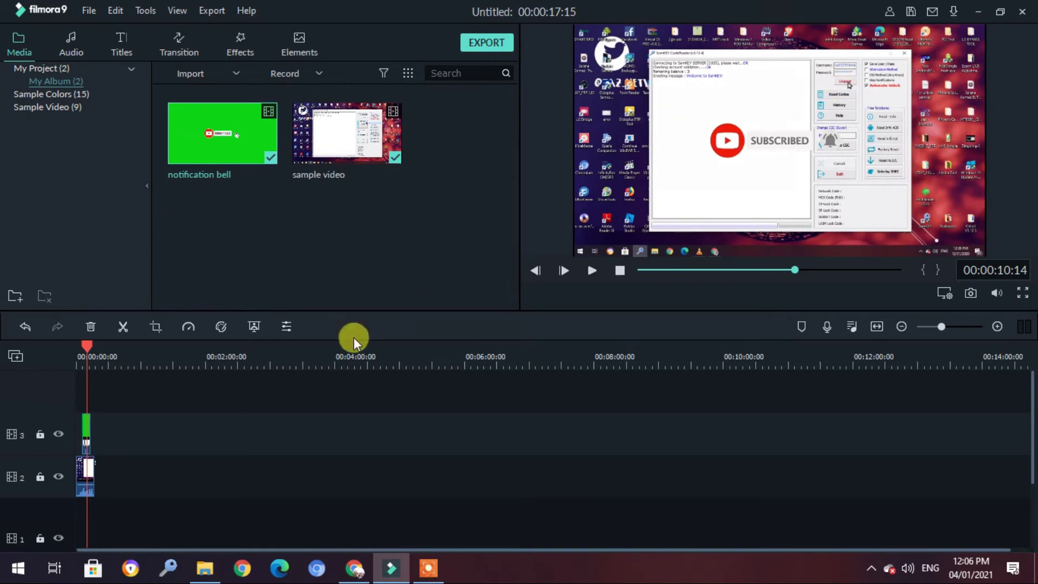
# Shrink the subscribe overlay to about half size, move it to the lower middle of the frame and play the project
pyautogui.click(788, 160)
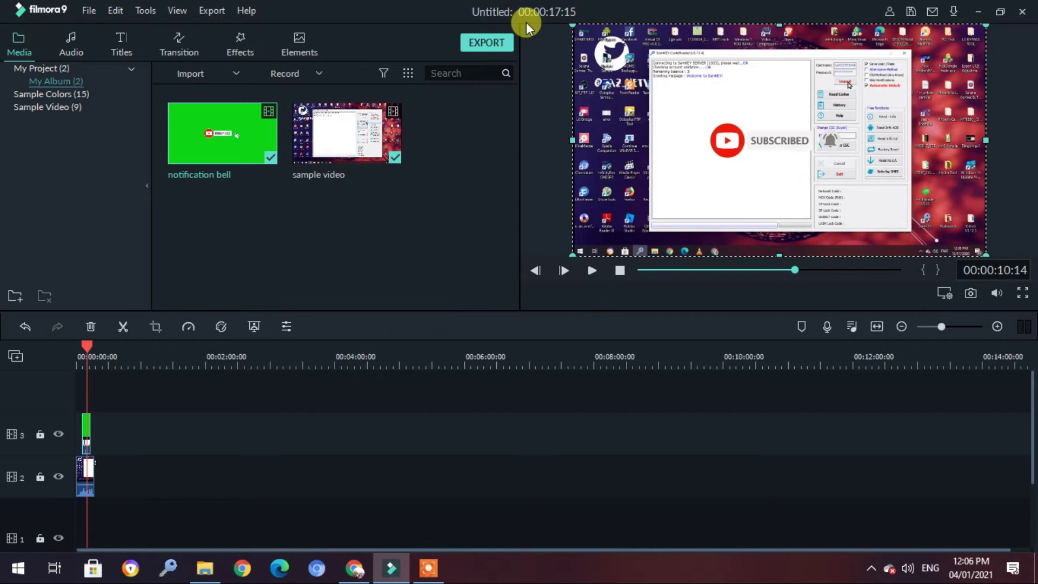
pyautogui.moveTo(572, 25); pyautogui.dragTo(792, 201)
pyautogui.moveTo(867, 203); pyautogui.dragTo(729, 200)
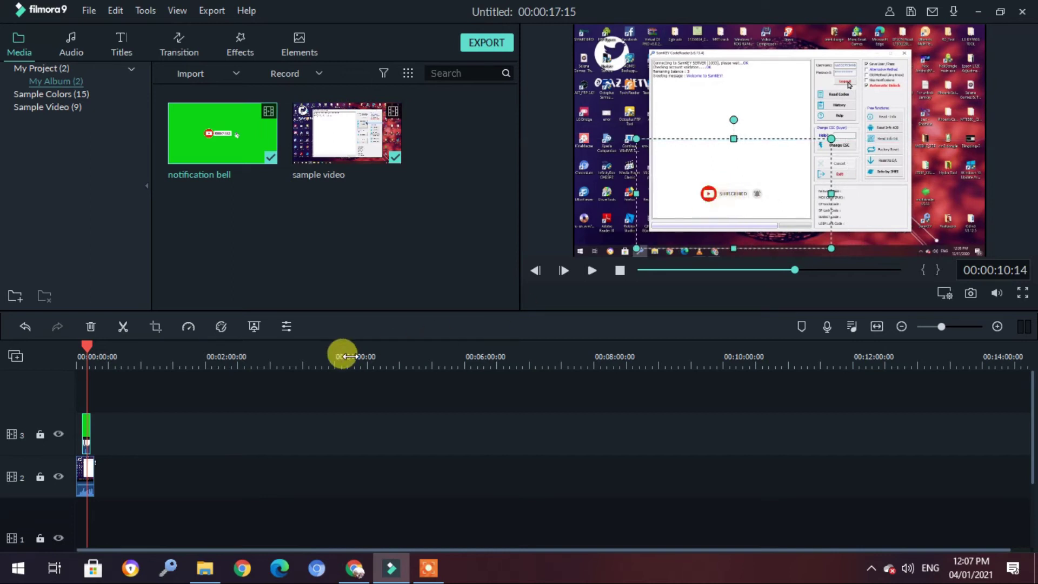
pyautogui.click(619, 271)
pyautogui.click(593, 270)
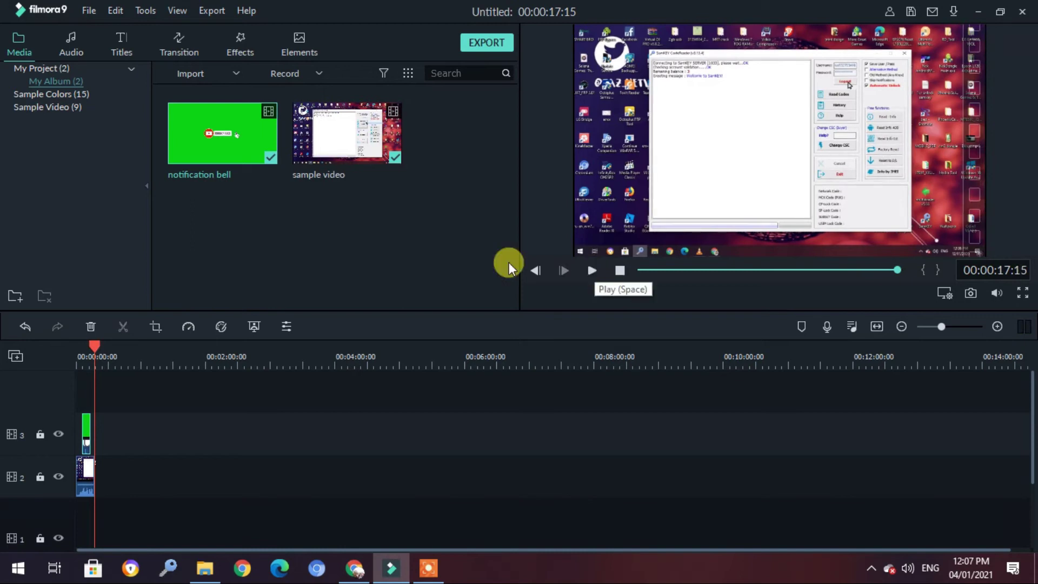
# With the playhead at 00:00:09:21, move the subscribe overlay to the lower-left corner of the video frame
pyautogui.moveTo(95, 353); pyautogui.dragTo(86, 347)
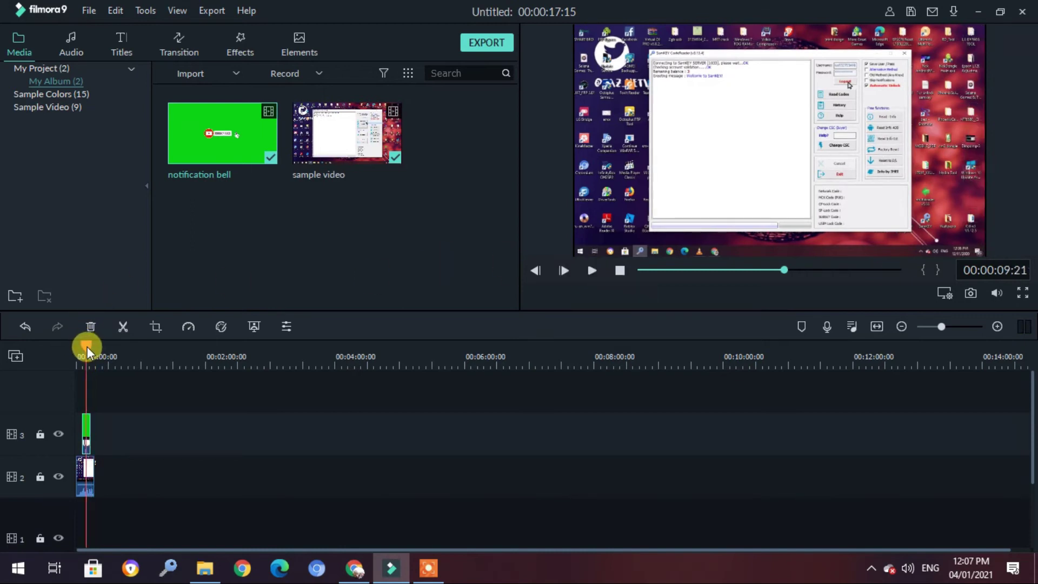
pyautogui.click(85, 473)
pyautogui.click(87, 433)
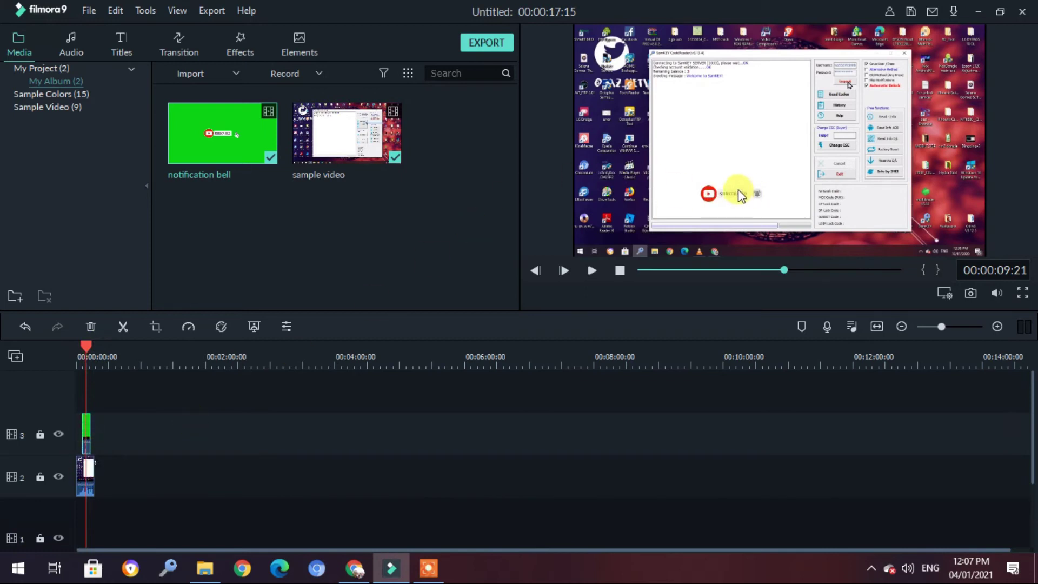
pyautogui.click(741, 196)
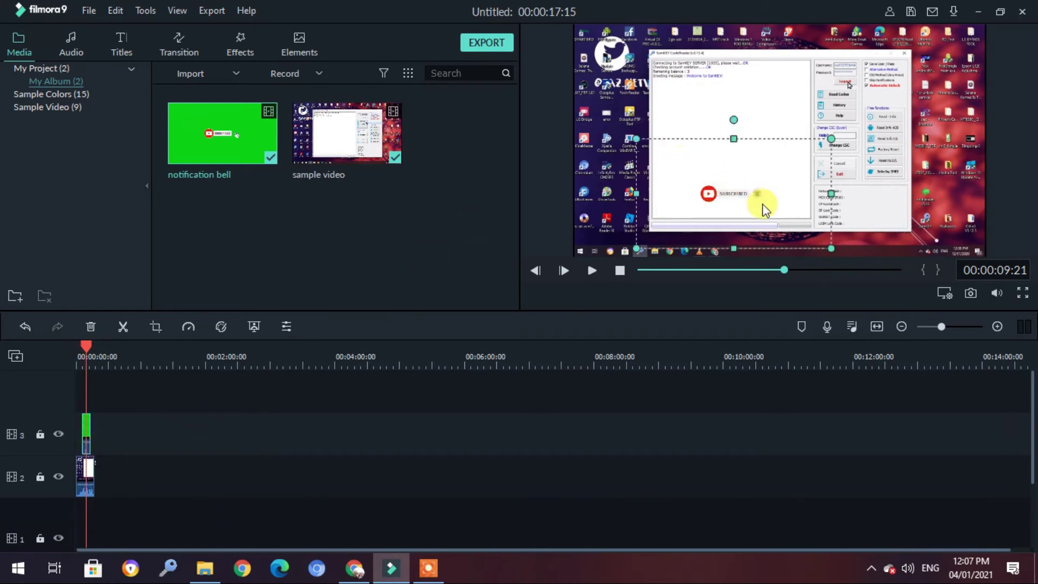
pyautogui.moveTo(735, 167); pyautogui.dragTo(617, 205)
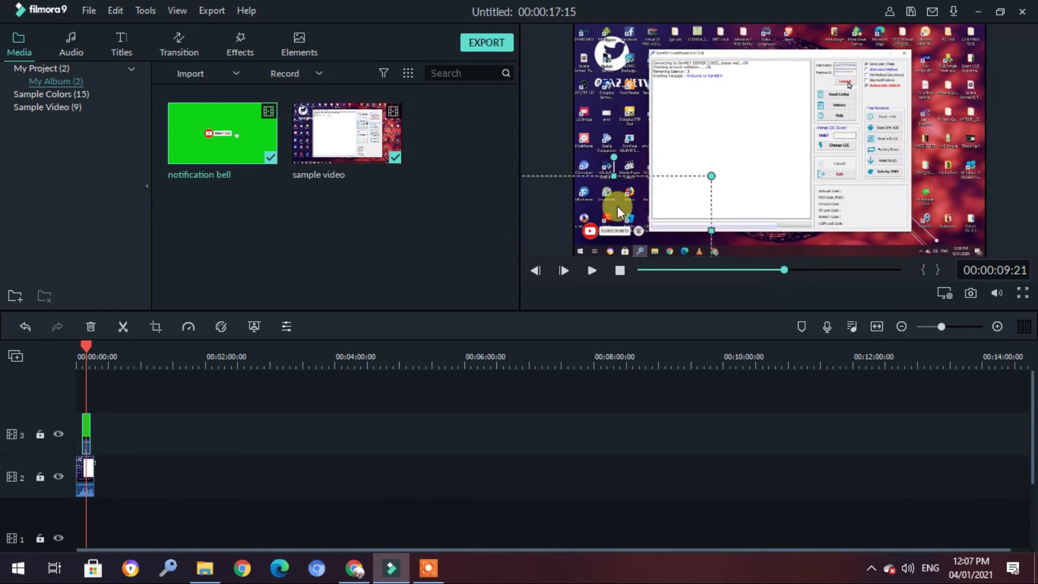
# Play the project from the start and review the notification bell clip's Chroma Key settings
pyautogui.click(620, 272)
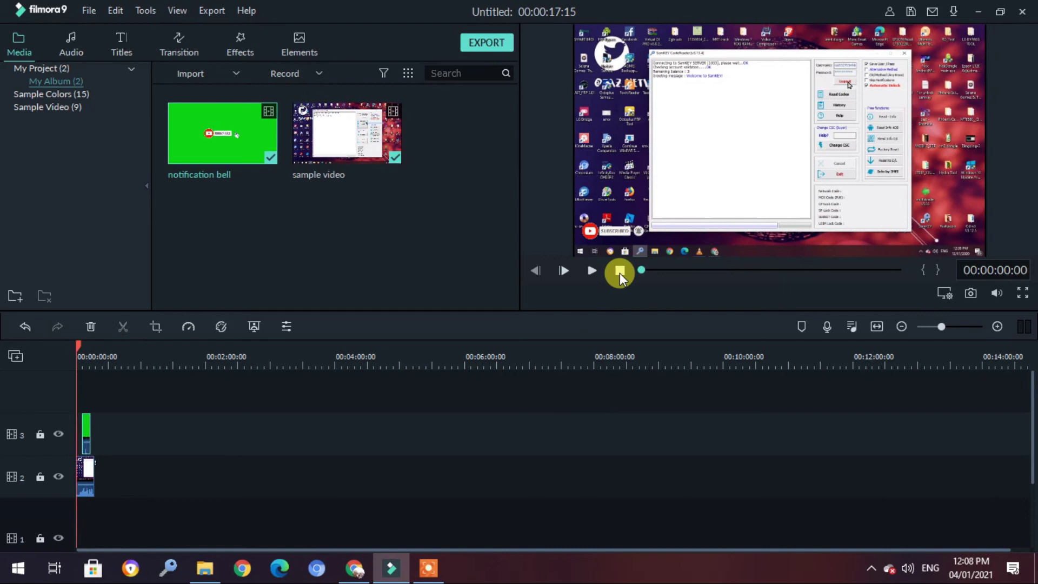
pyautogui.click(591, 270)
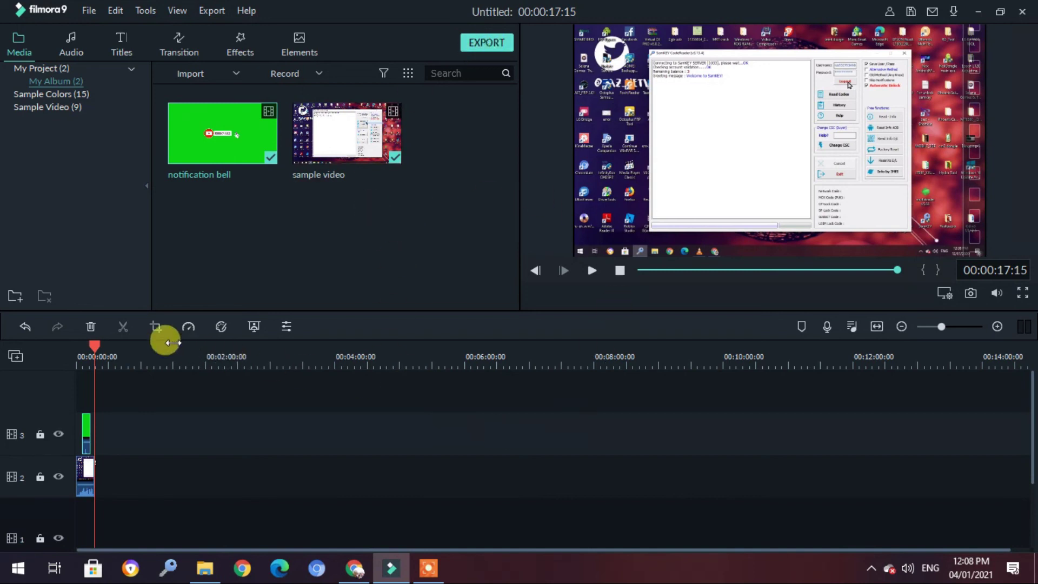
pyautogui.click(253, 326)
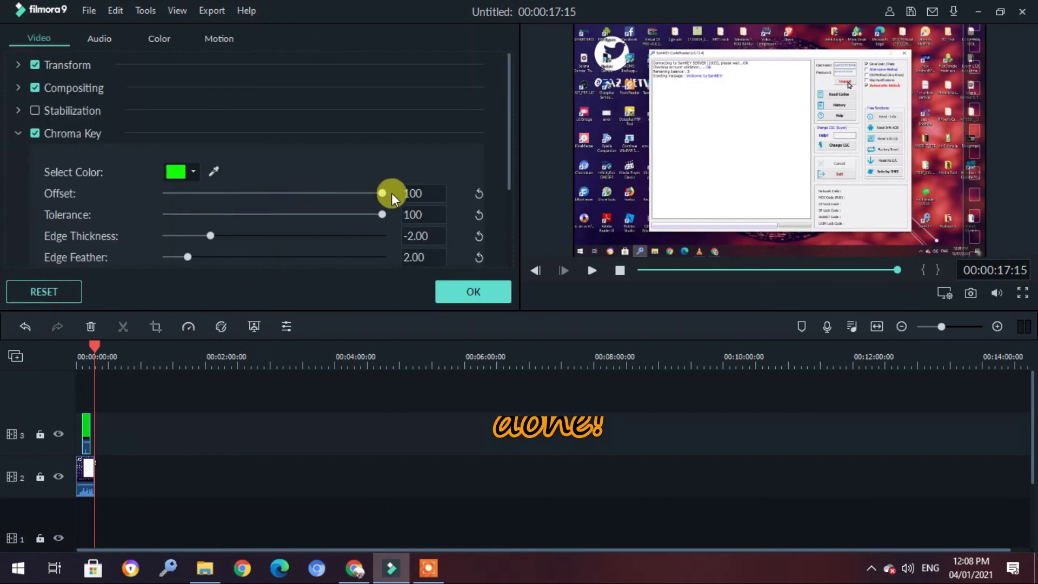
pyautogui.click(468, 291)
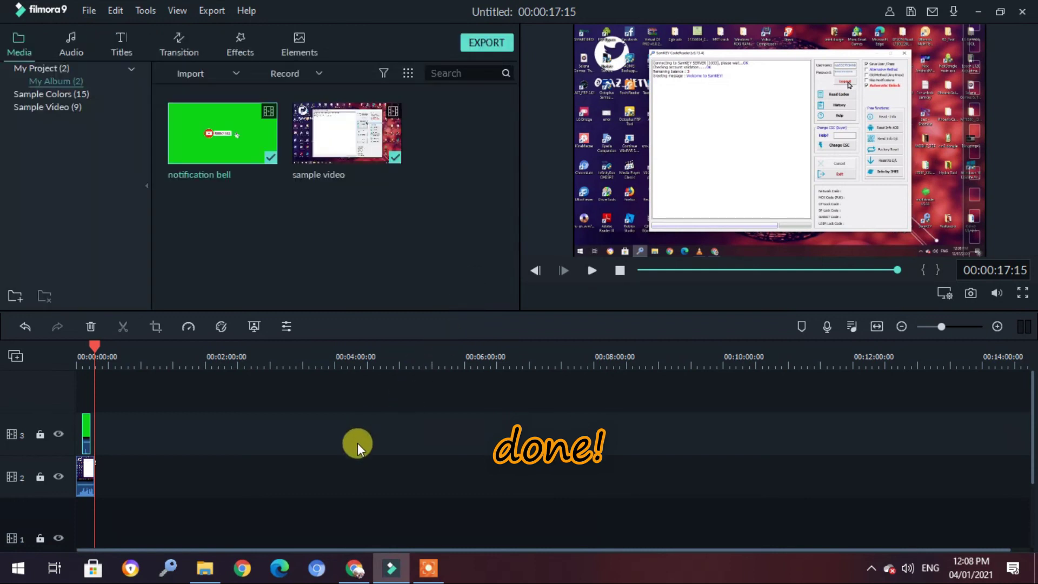